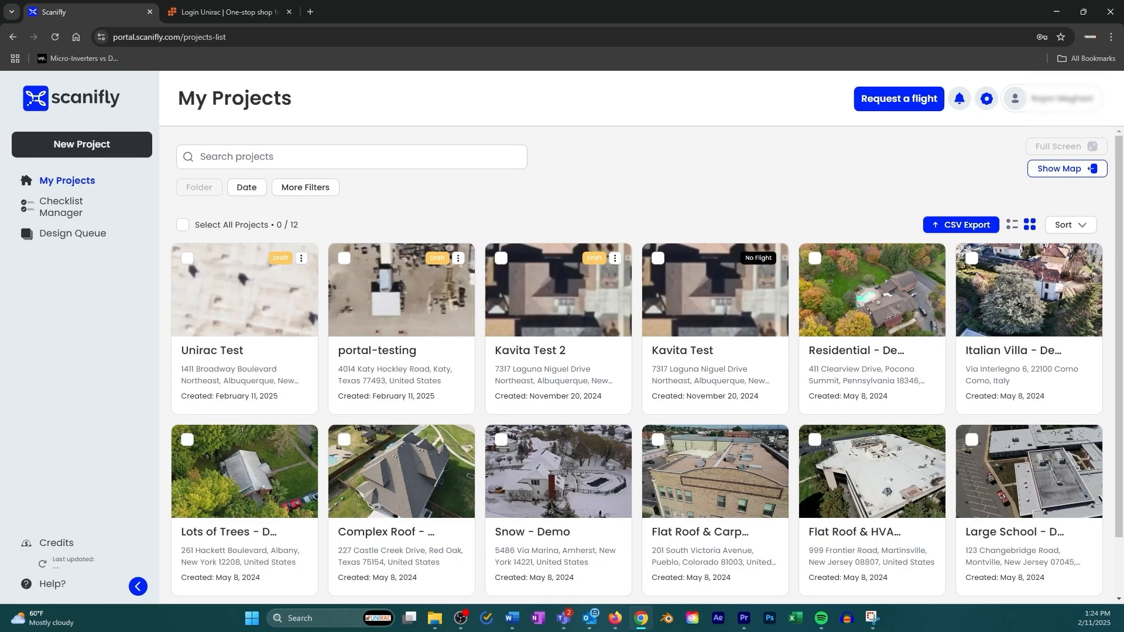
Browse the Scanifly help center, then return to the projects list
{"action": "left_click", "coordinate": [51, 584]}
{"action": "scroll", "coordinate": [381, 182], "scroll_direction": "down", "scroll_amount": 3}
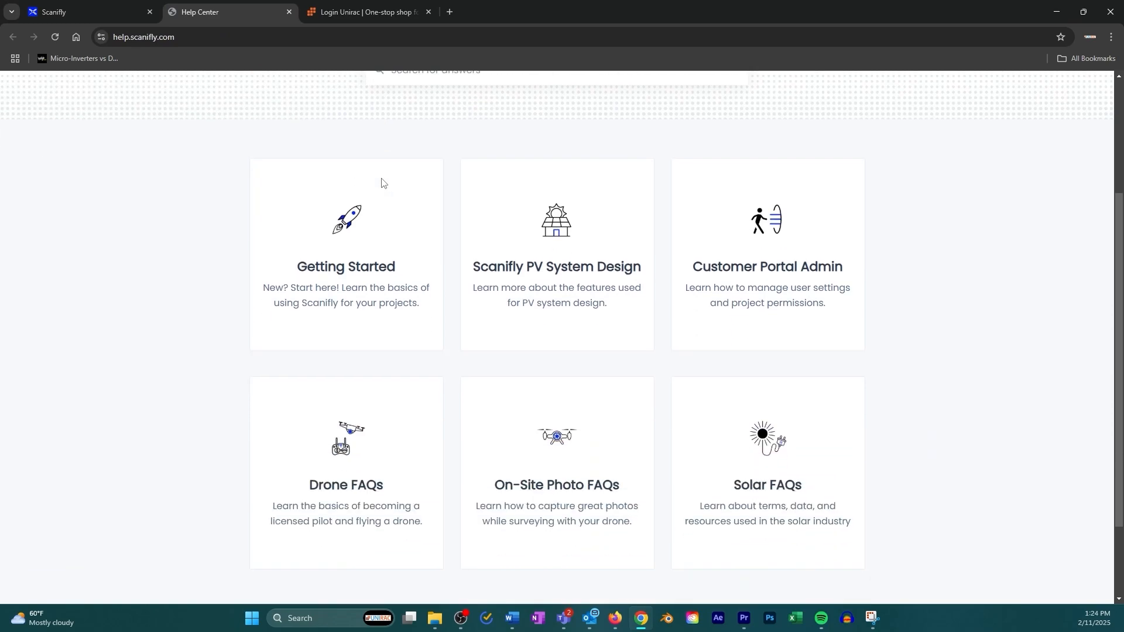
{"action": "scroll", "coordinate": [381, 182], "scroll_direction": "up", "scroll_amount": 3}
{"action": "left_click", "coordinate": [289, 11]}
Open and close the help chat, then go to the Access Tokens list in Account Settings
{"action": "left_click", "coordinate": [1094, 553]}
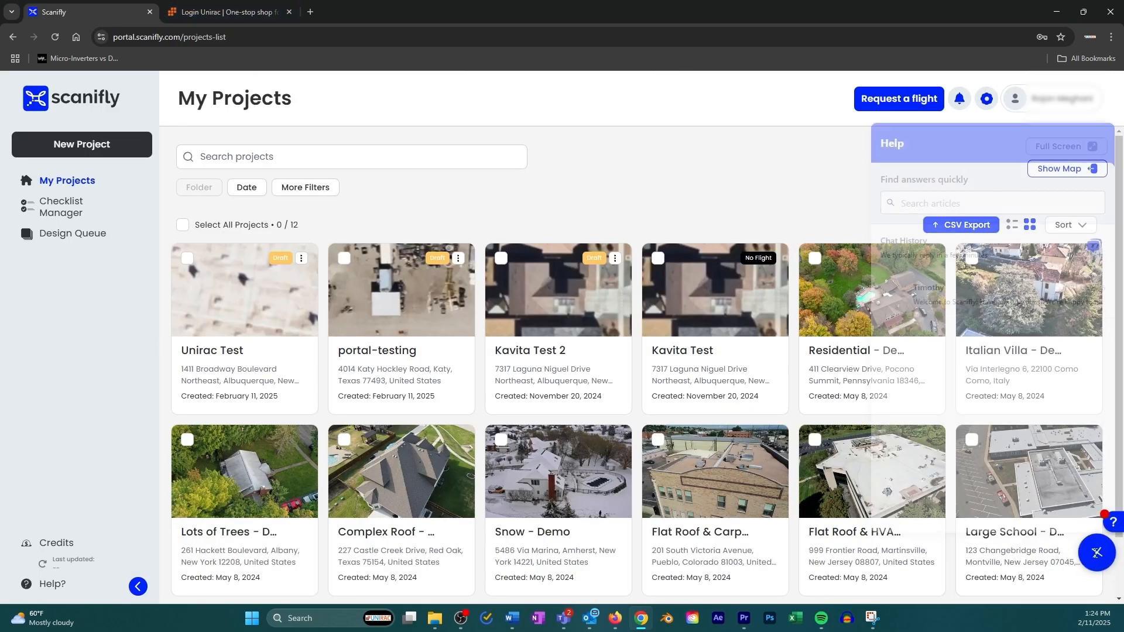
{"action": "left_click", "coordinate": [1096, 552]}
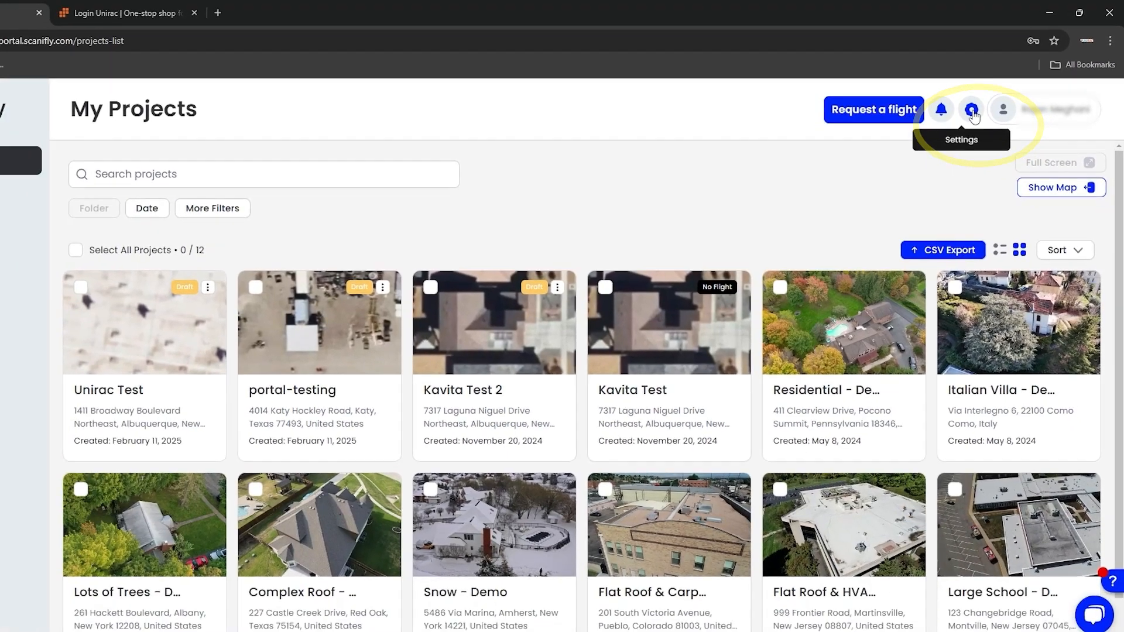
{"action": "left_click", "coordinate": [942, 130]}
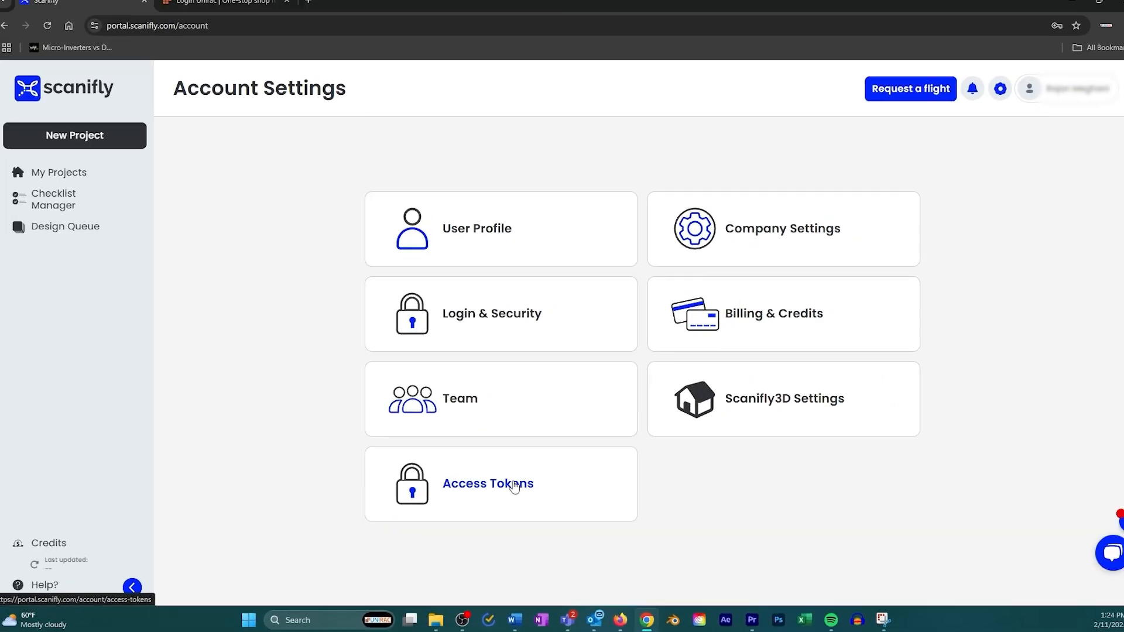
{"action": "left_click", "coordinate": [559, 468]}
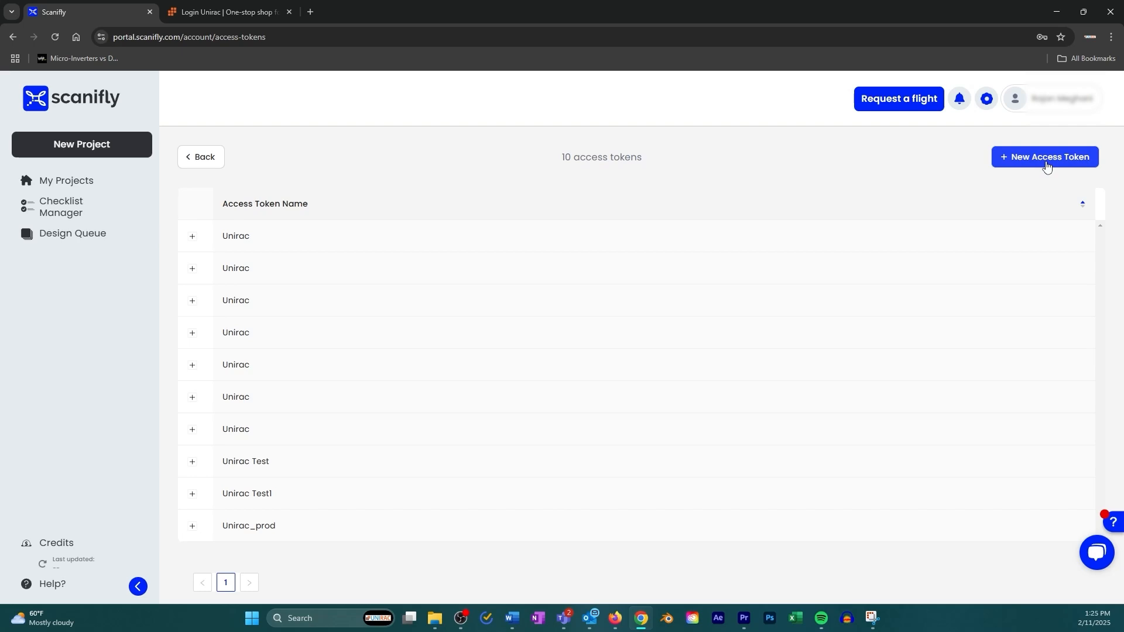
Create a new access token with Unirac as the integration partner, copy it, and close the dialog
{"action": "left_click", "coordinate": [1045, 164]}
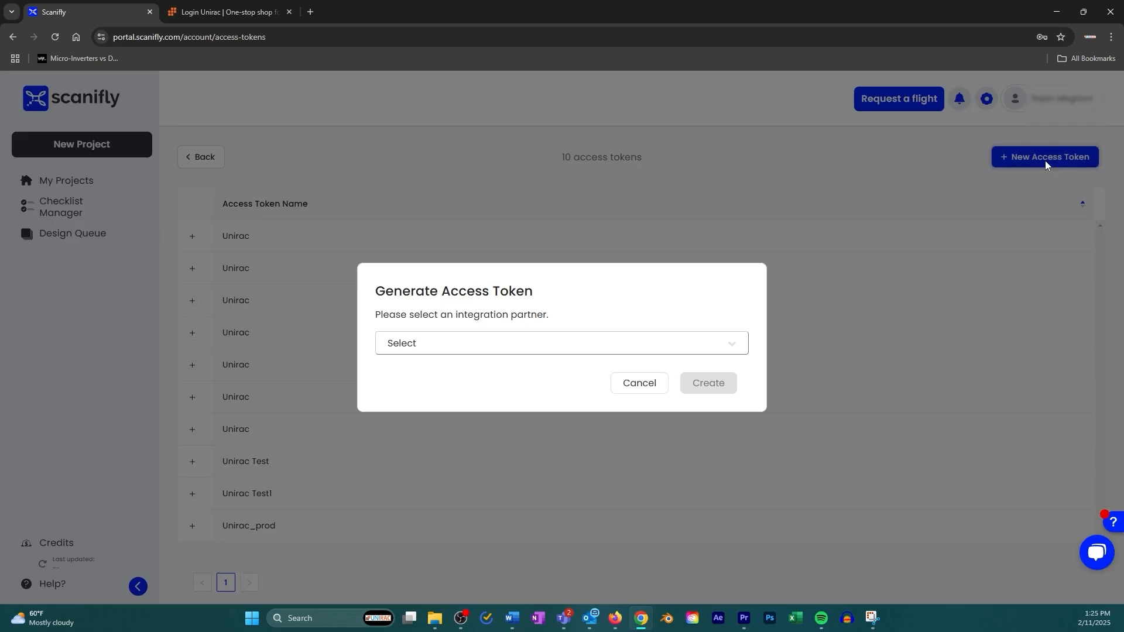
{"action": "left_click", "coordinate": [534, 343]}
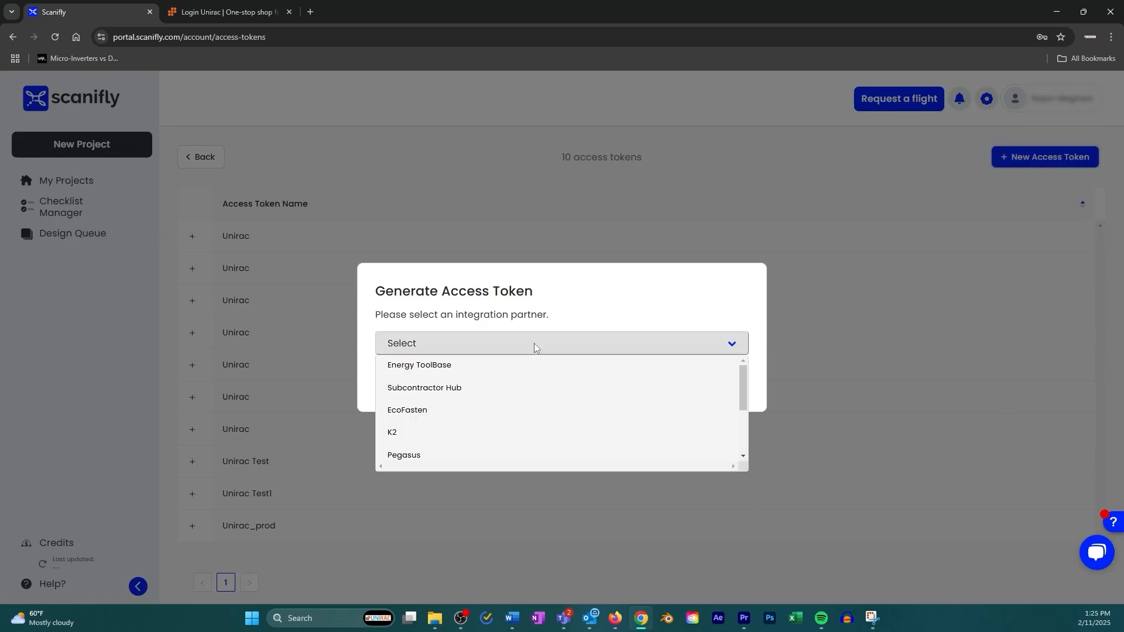
{"action": "scroll", "coordinate": [540, 389], "scroll_direction": "down", "scroll_amount": 2}
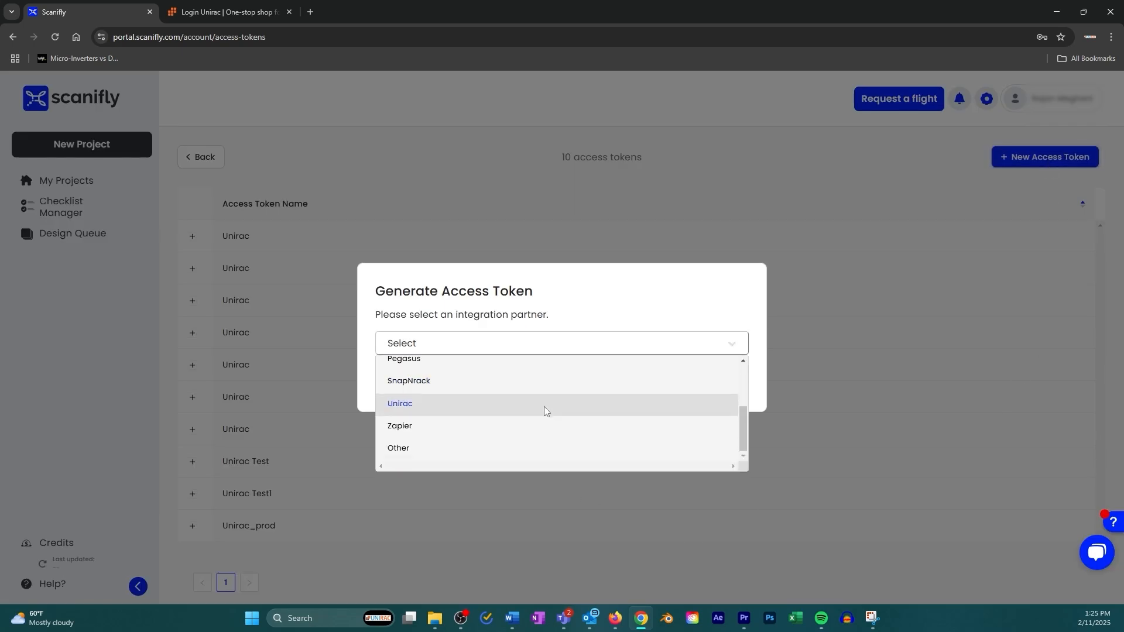
{"action": "left_click", "coordinate": [543, 410]}
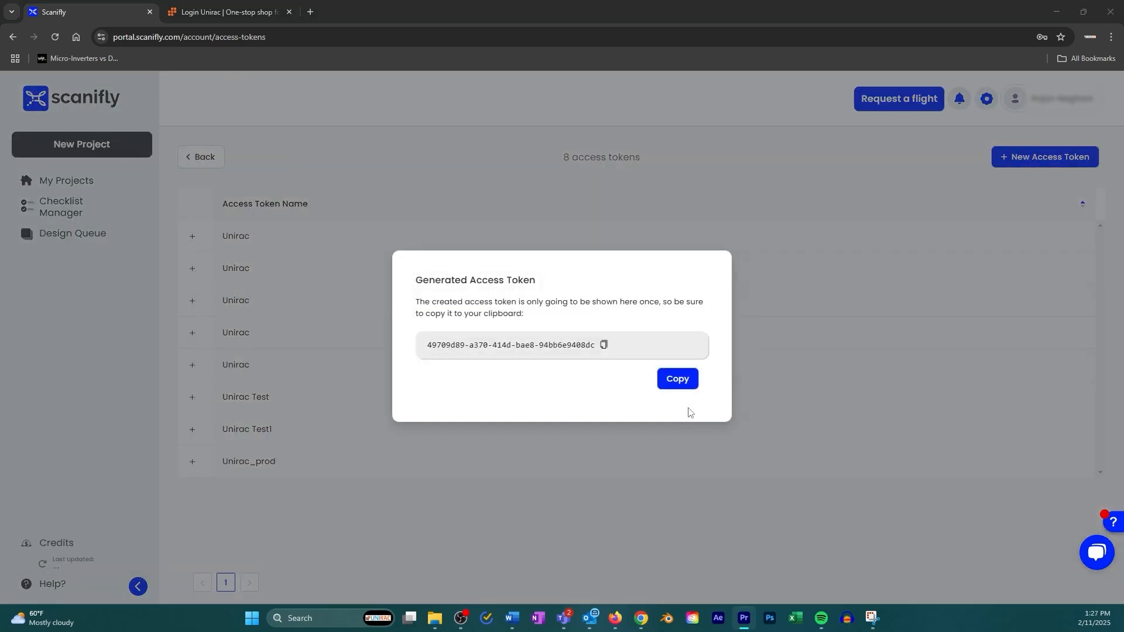
{"action": "left_click", "coordinate": [684, 385]}
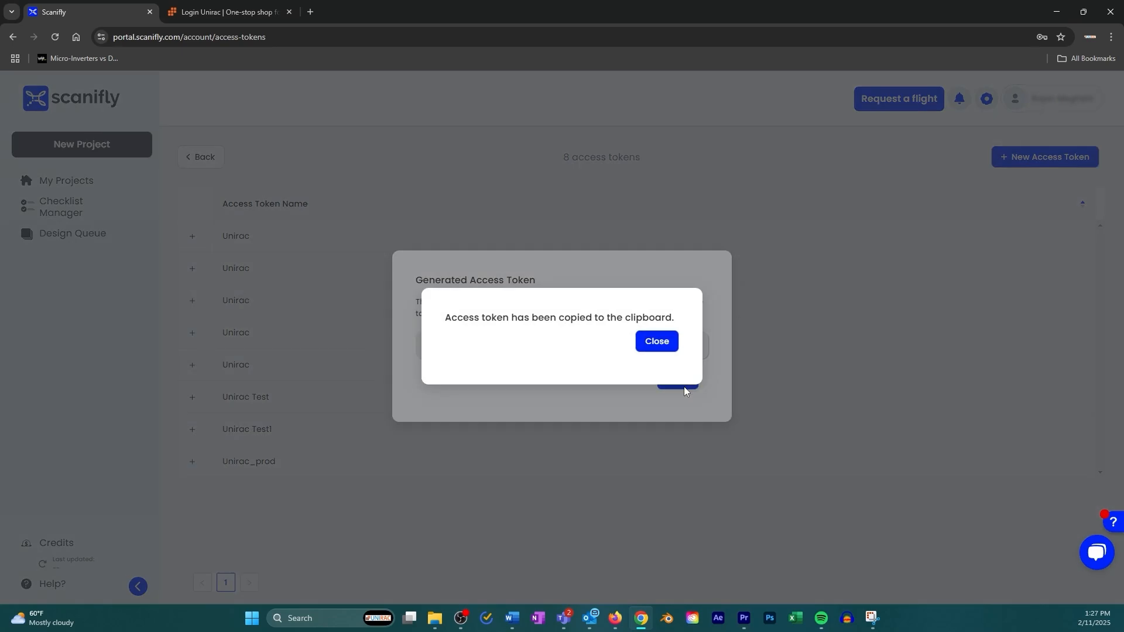
{"action": "left_click", "coordinate": [660, 346]}
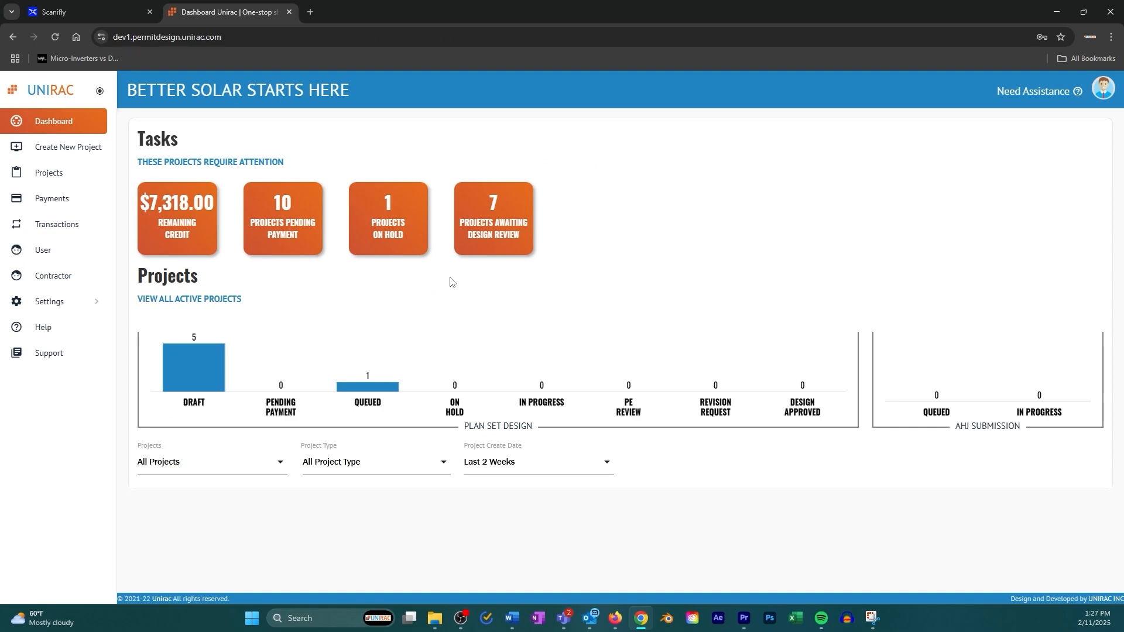
Paste the copied token into the Scanifly API Key field under Settings > Integration and activate it
{"action": "left_click", "coordinate": [61, 310]}
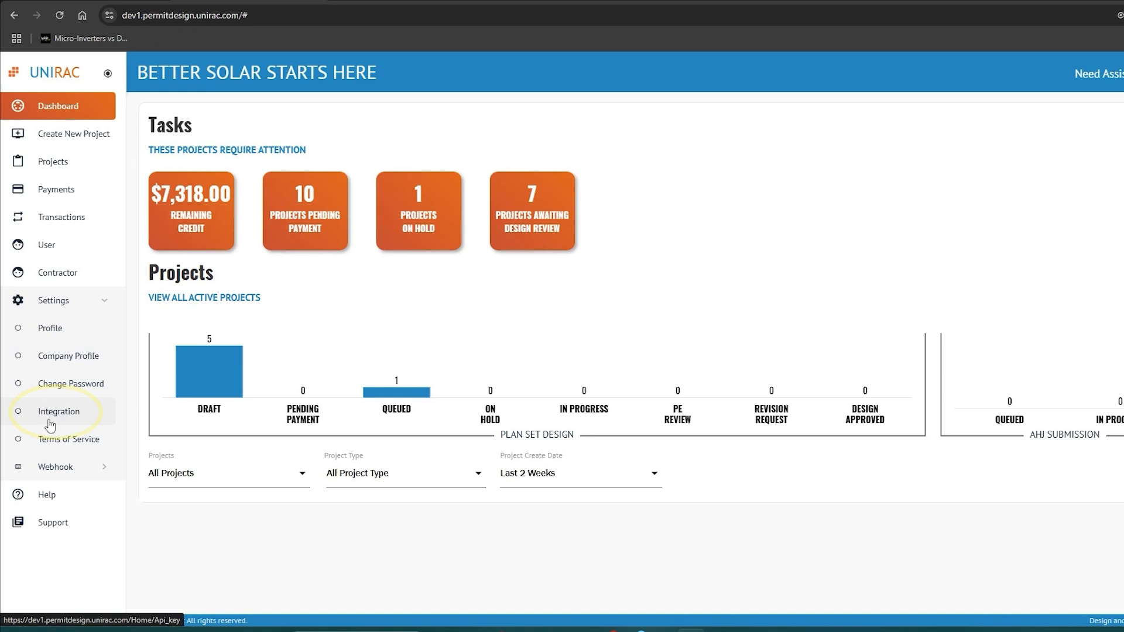
{"action": "left_click", "coordinate": [65, 448]}
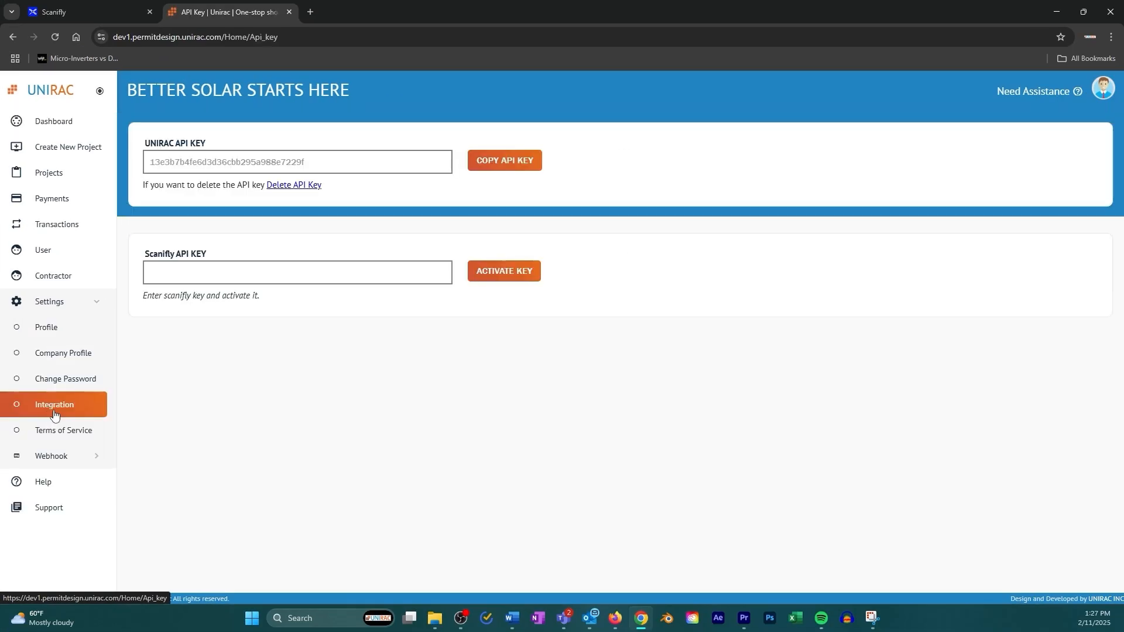
{"action": "left_click", "coordinate": [280, 274]}
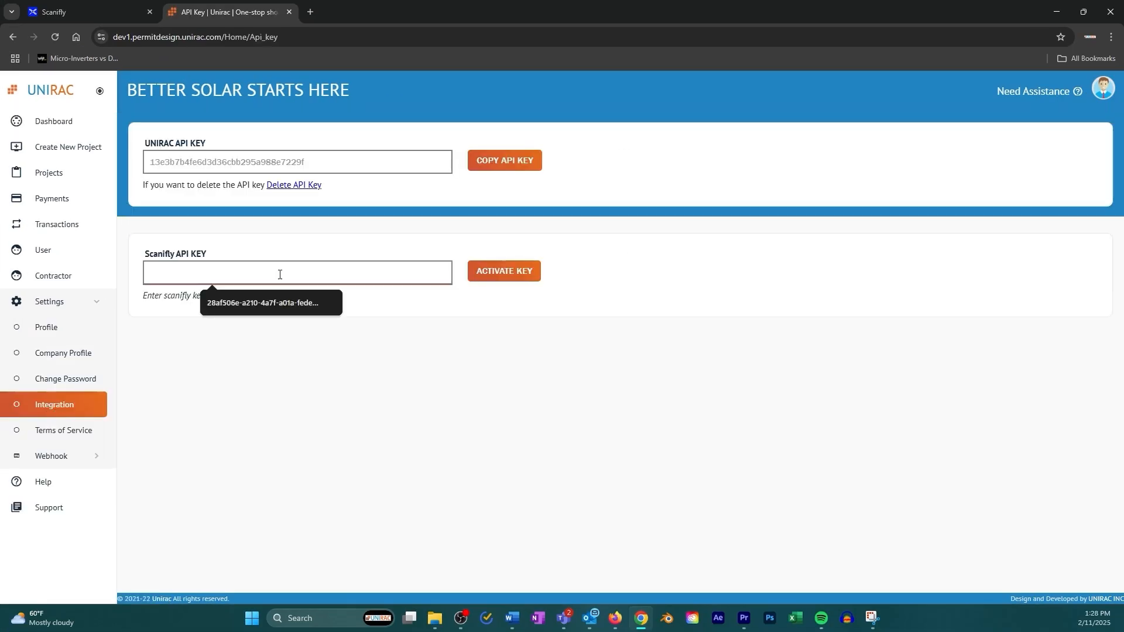
{"action": "right_click", "coordinate": [279, 275]}
{"action": "left_click", "coordinate": [295, 390]}
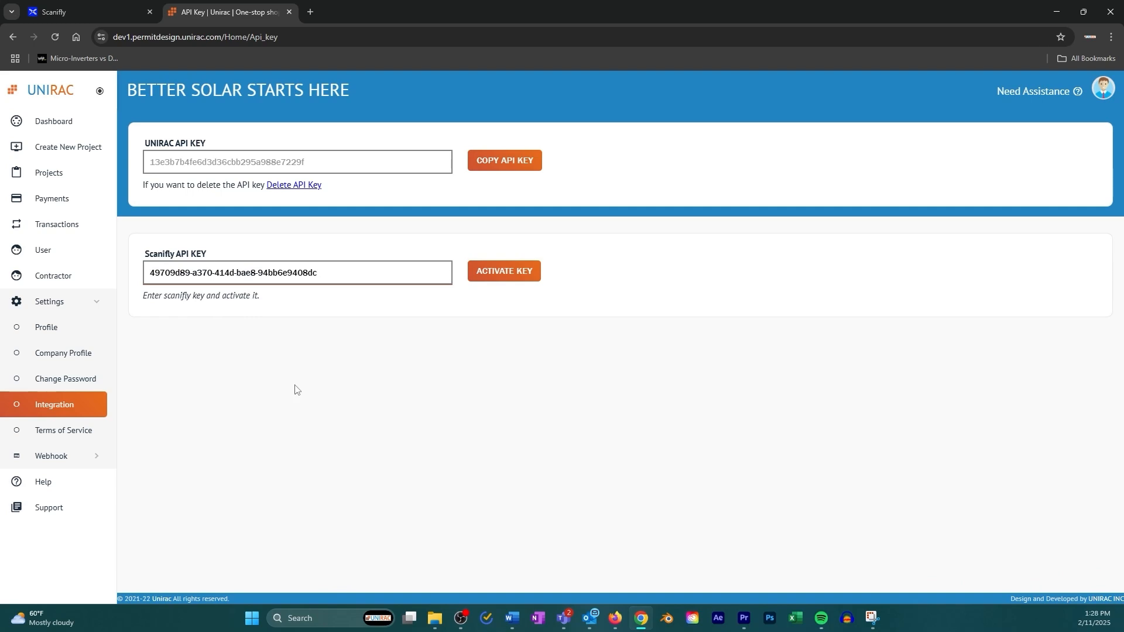
{"action": "left_click", "coordinate": [517, 285]}
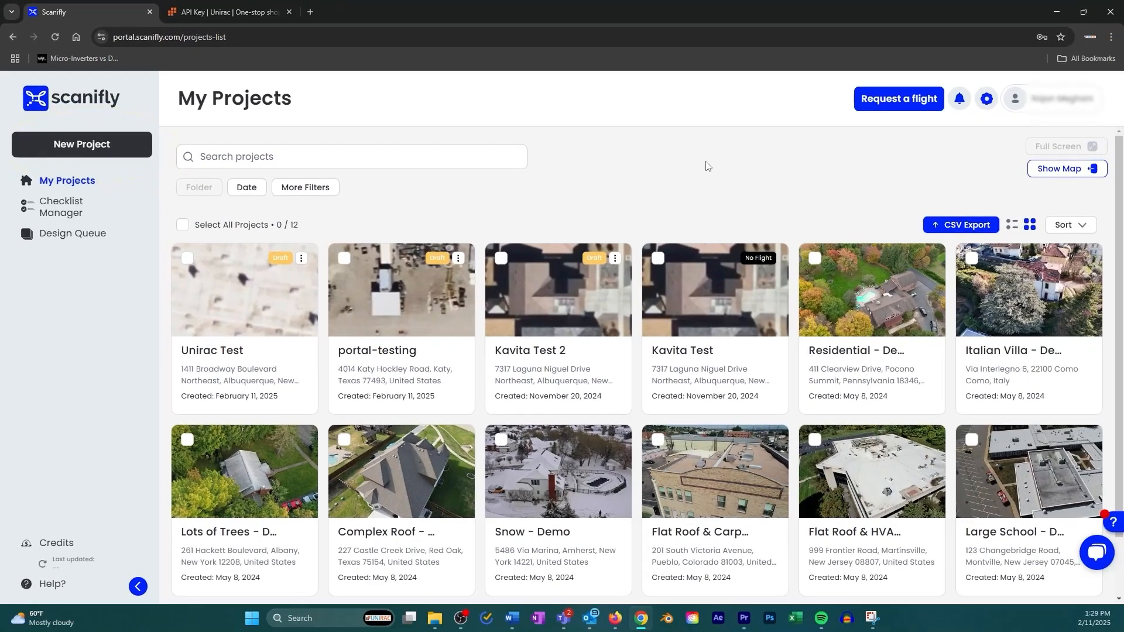
Open the Final Design in the 3D viewer and export it to Unirac as a Plan Set via Hardware integrations
{"action": "left_click", "coordinate": [851, 356]}
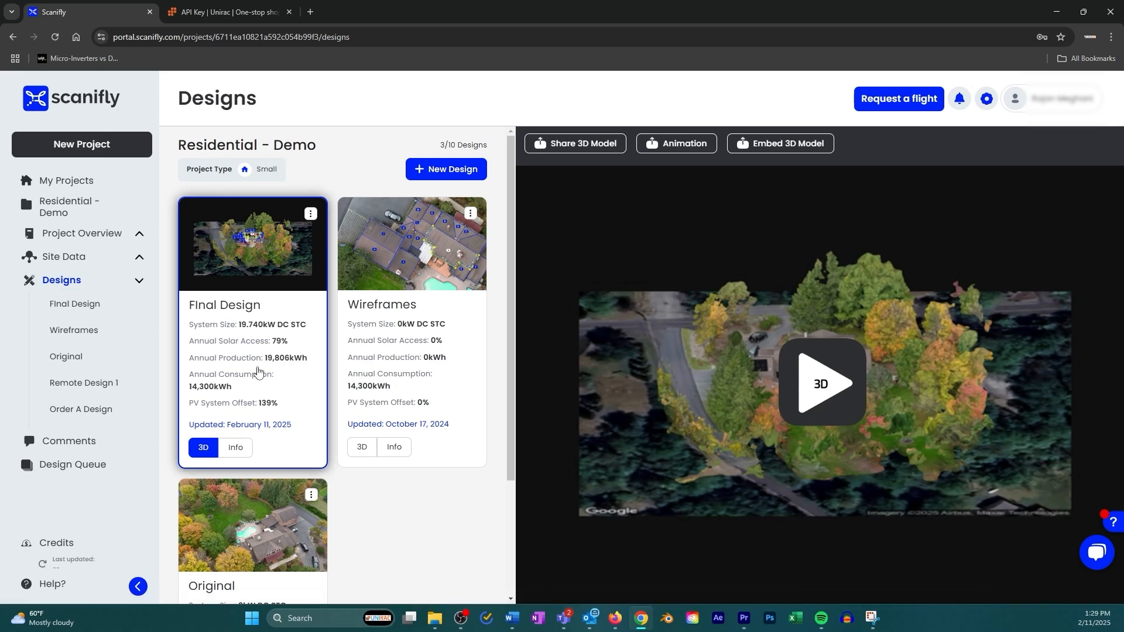
{"action": "left_click", "coordinate": [263, 356]}
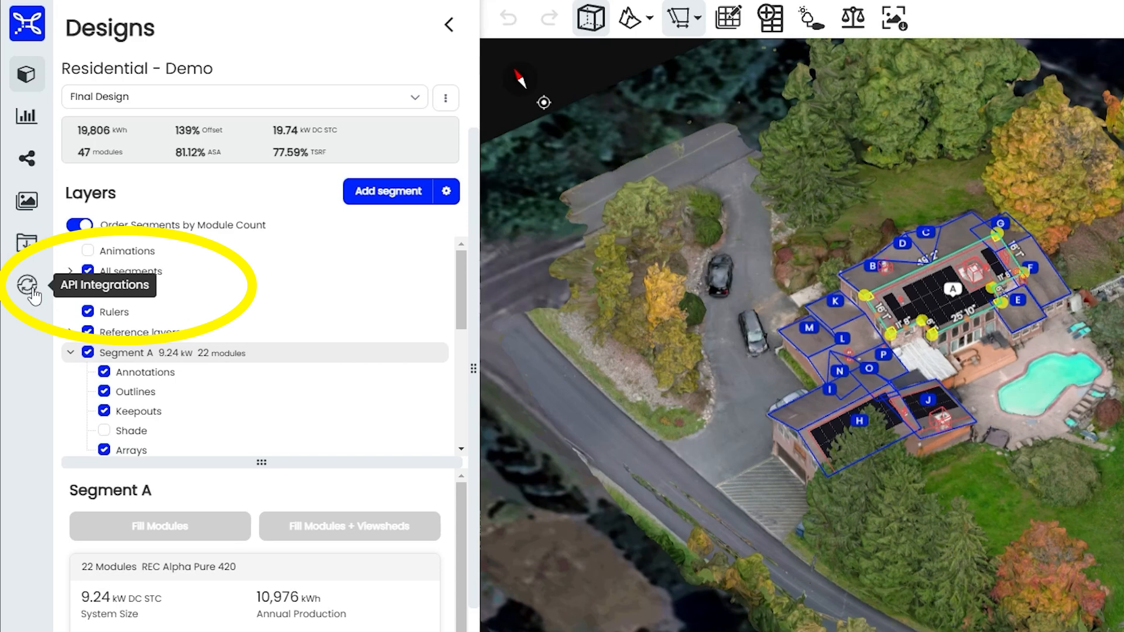
{"action": "left_click", "coordinate": [27, 286]}
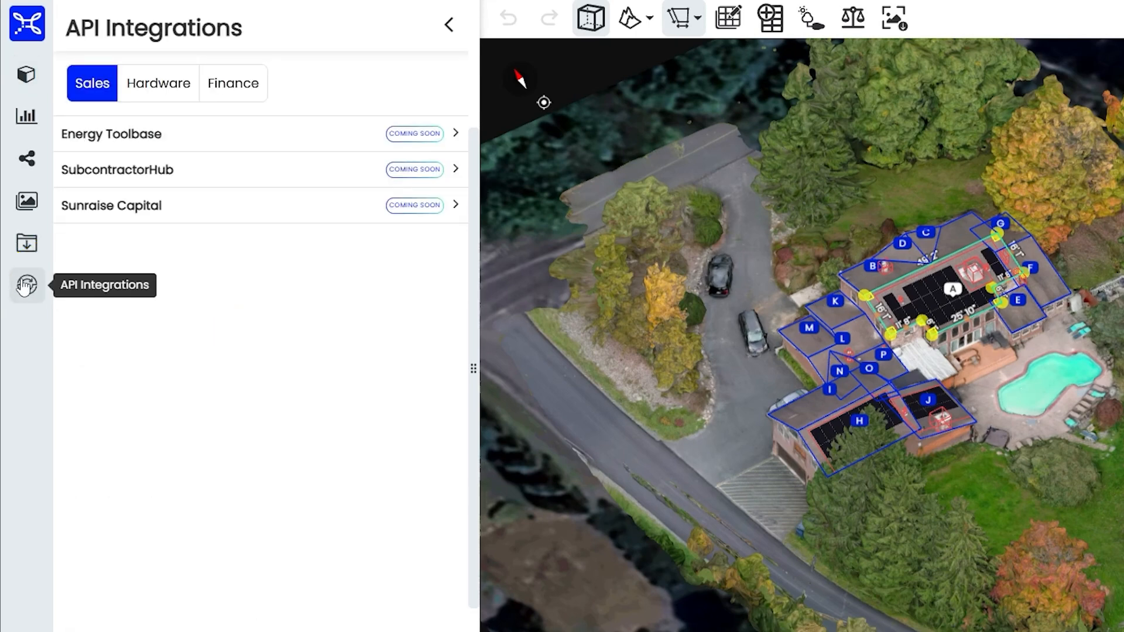
{"action": "left_click", "coordinate": [171, 89]}
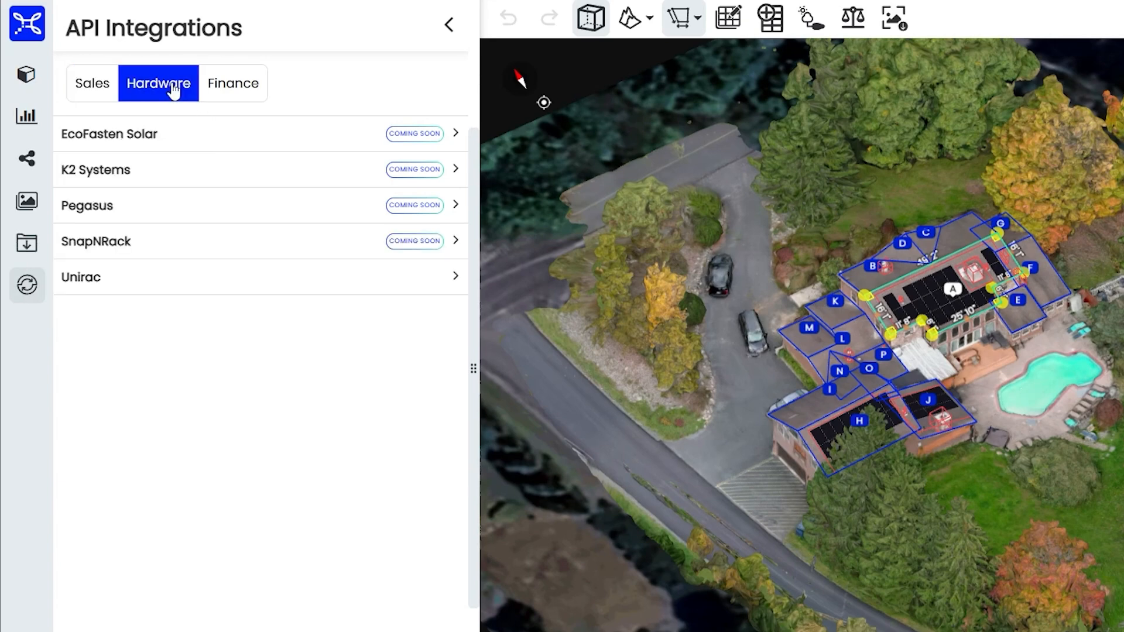
{"action": "left_click", "coordinate": [202, 280]}
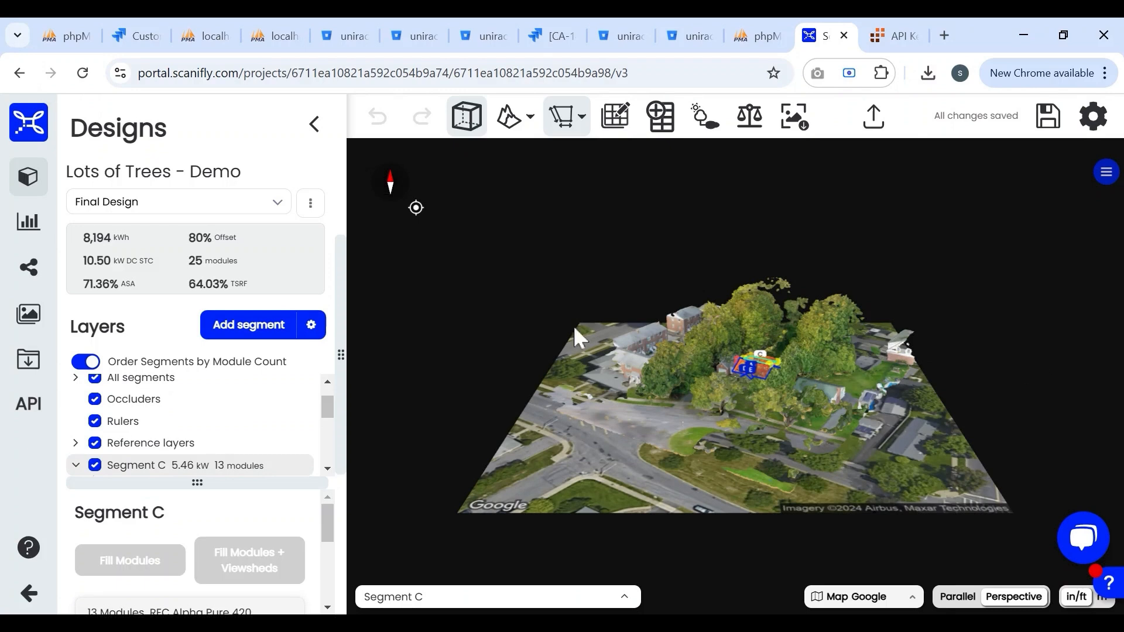
{"action": "left_click", "coordinate": [35, 414]}
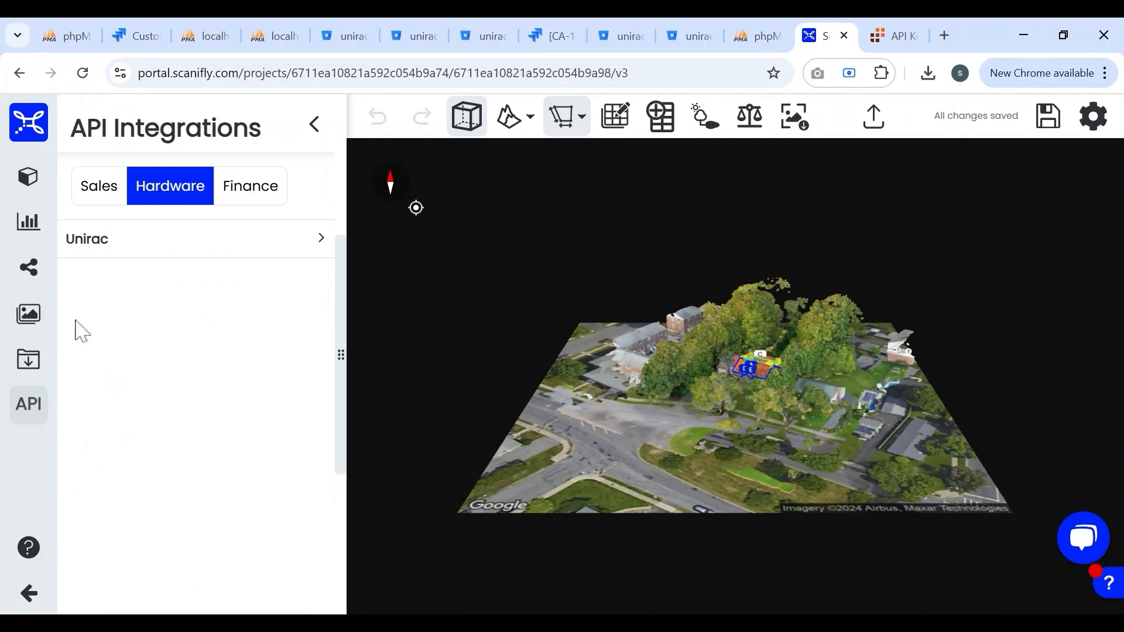
{"action": "left_click", "coordinate": [304, 251]}
{"action": "left_click", "coordinate": [302, 287]}
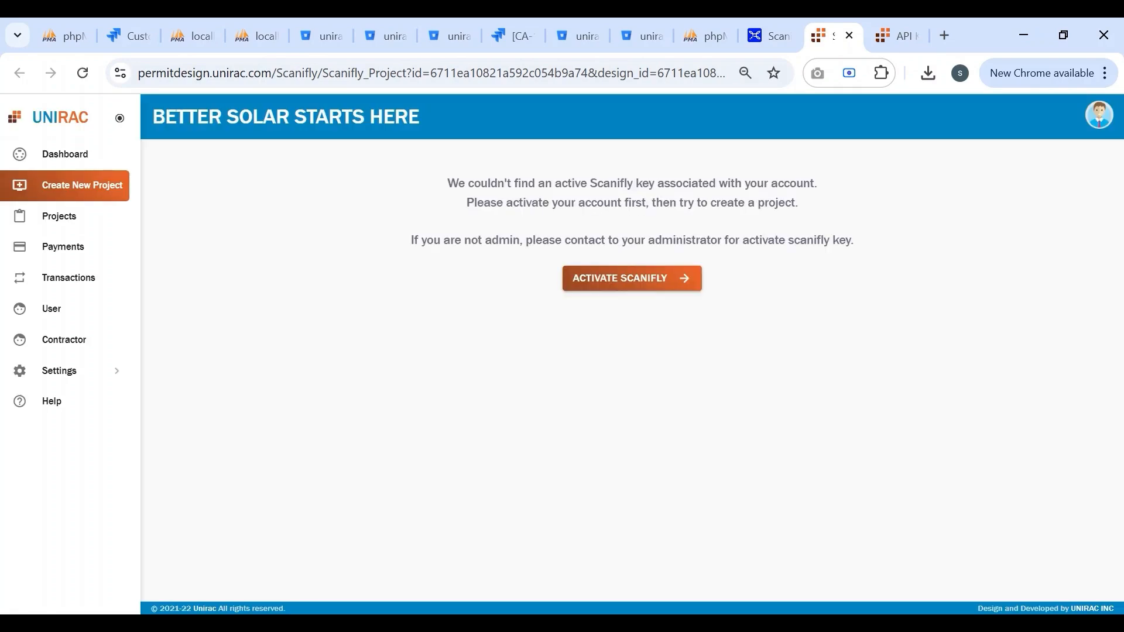
Under Activate Scanifly, paste the key into the Scanifly API KEY field and activate it
{"action": "left_click", "coordinate": [614, 281]}
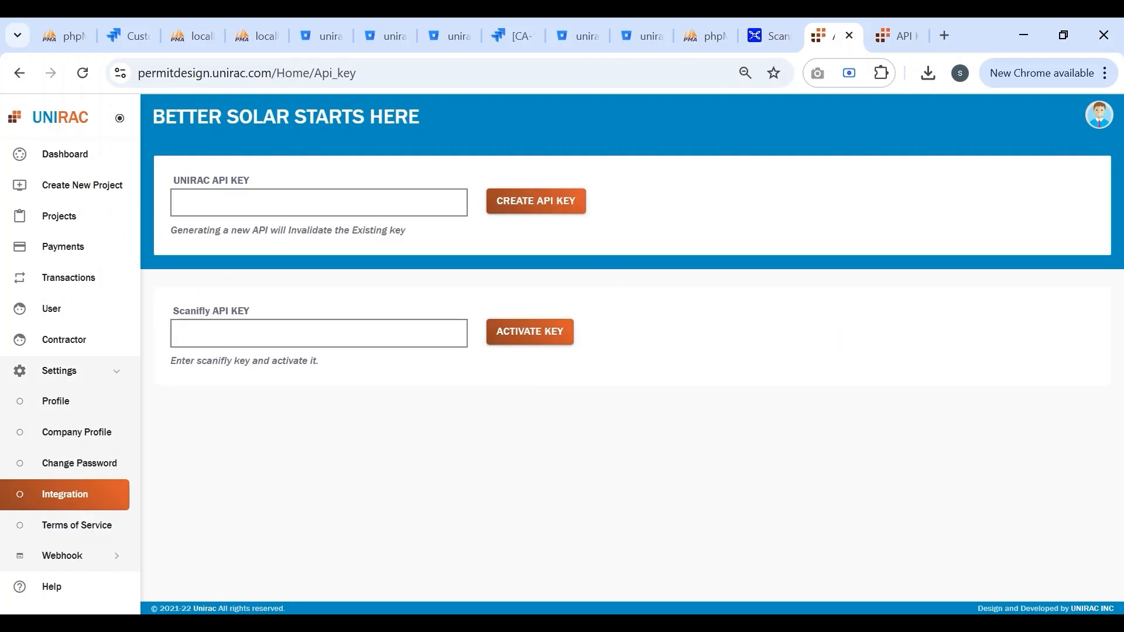
{"action": "left_click", "coordinate": [179, 334]}
{"action": "key", "text": "ctrl+v"}
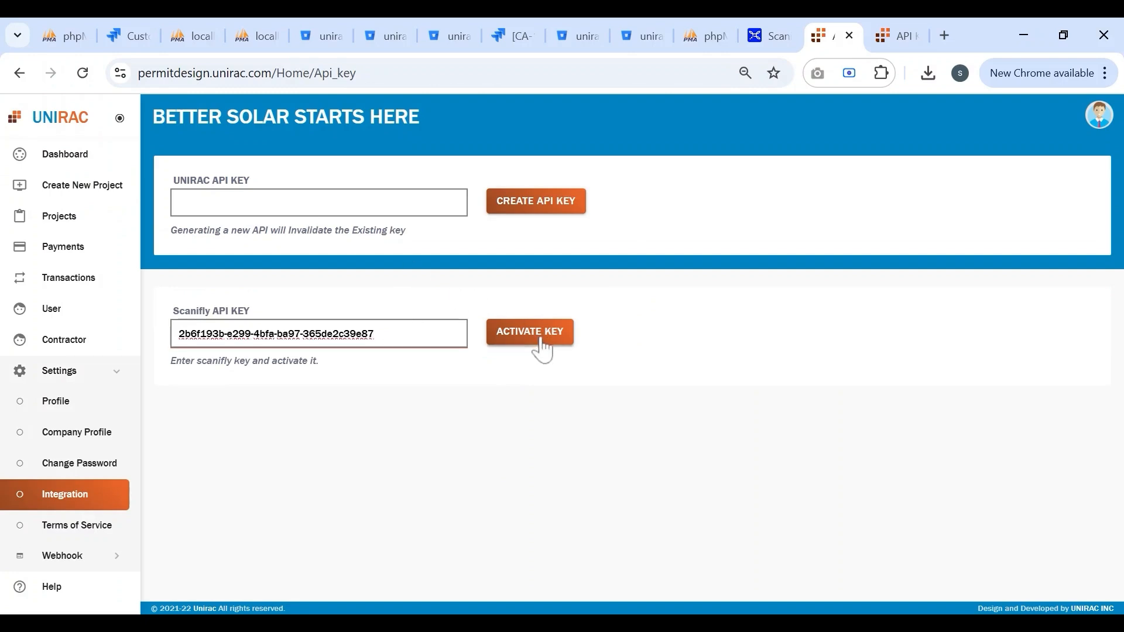
{"action": "left_click", "coordinate": [542, 346]}
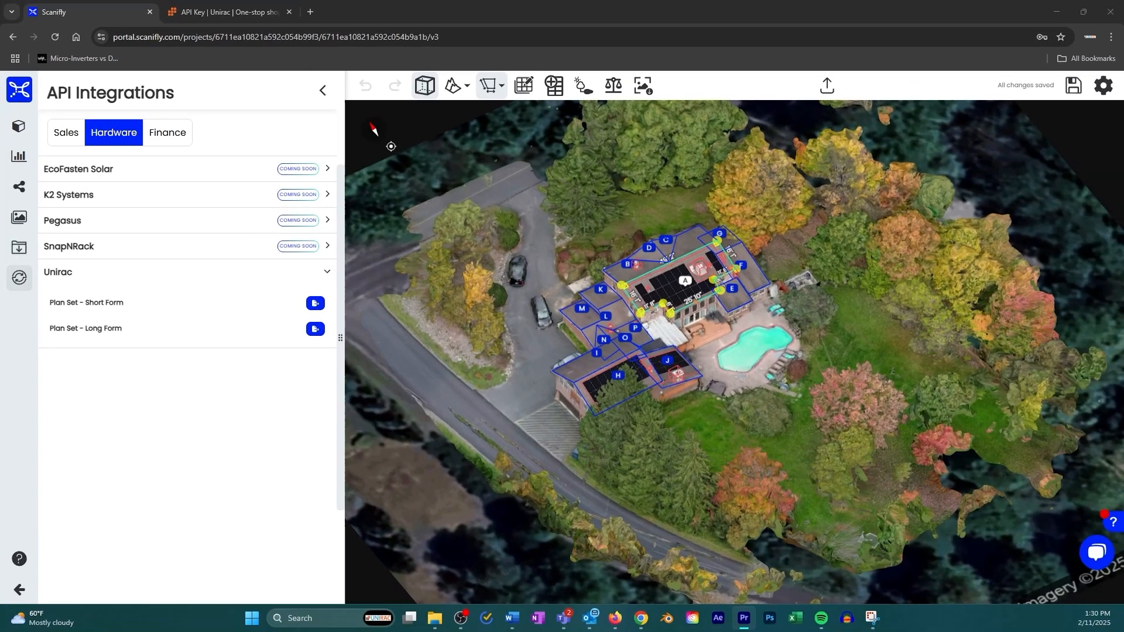
Export the Plan Set - Short Form, then log in to Unirac with the account e-mail and password, remembering the login
{"action": "left_click", "coordinate": [316, 303]}
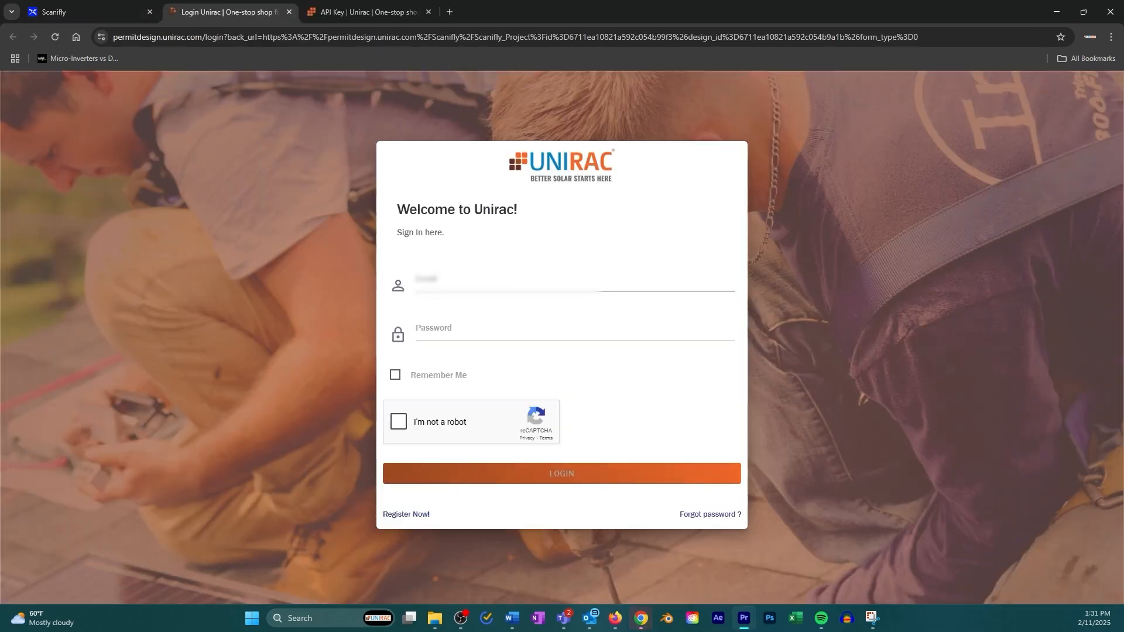
{"action": "left_click", "coordinate": [432, 283]}
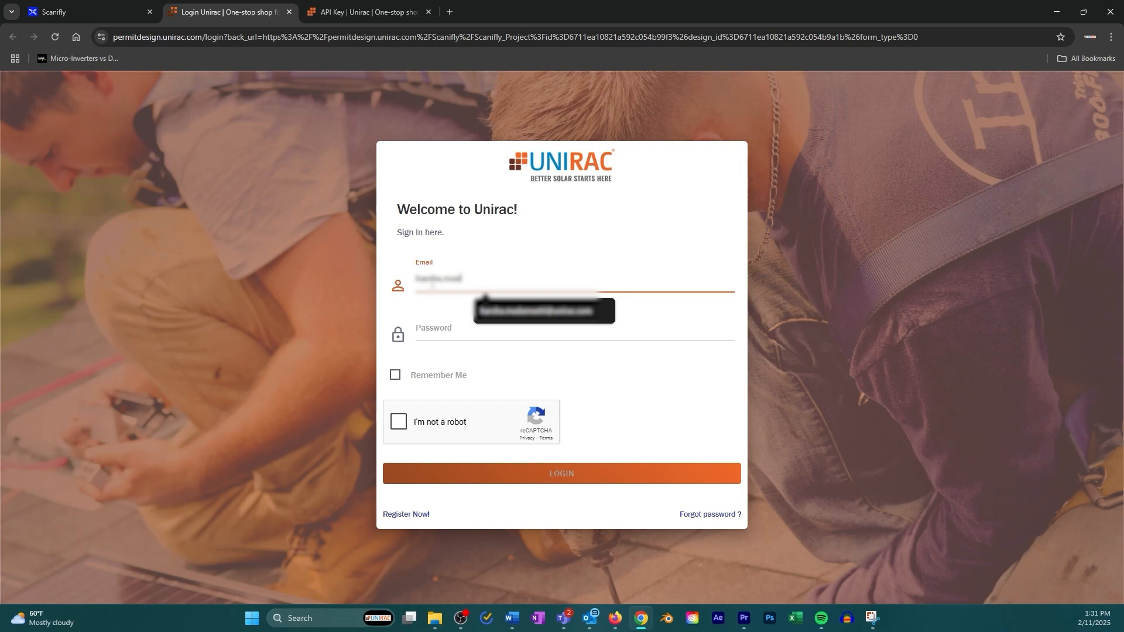
{"action": "type", "text": "***"}
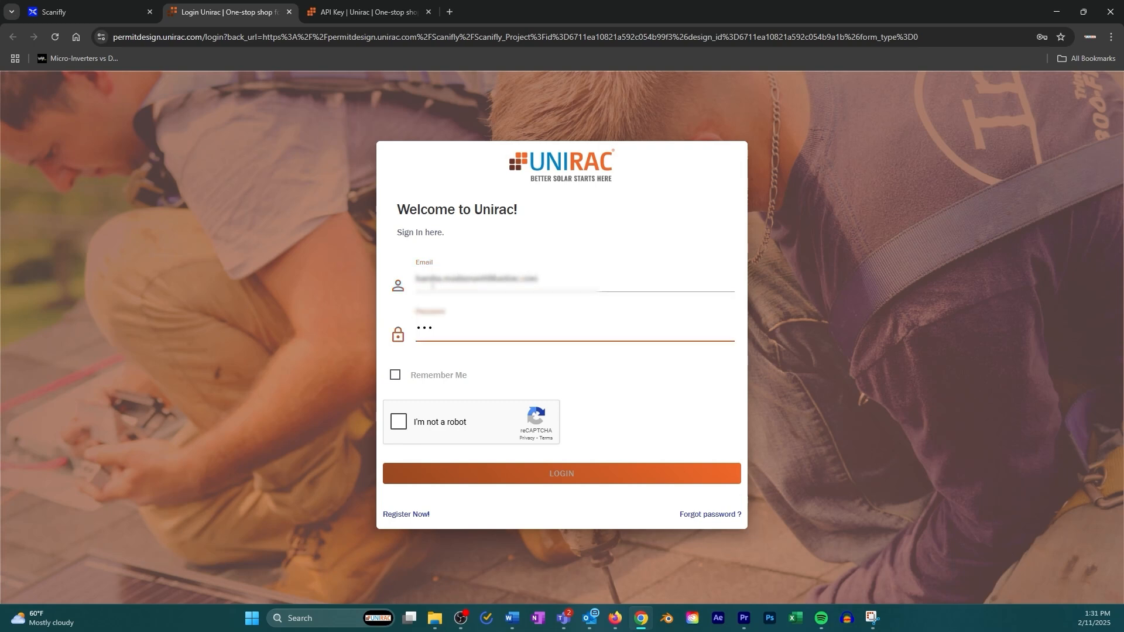
{"action": "left_click", "coordinate": [395, 375]}
{"action": "left_click", "coordinate": [399, 422]}
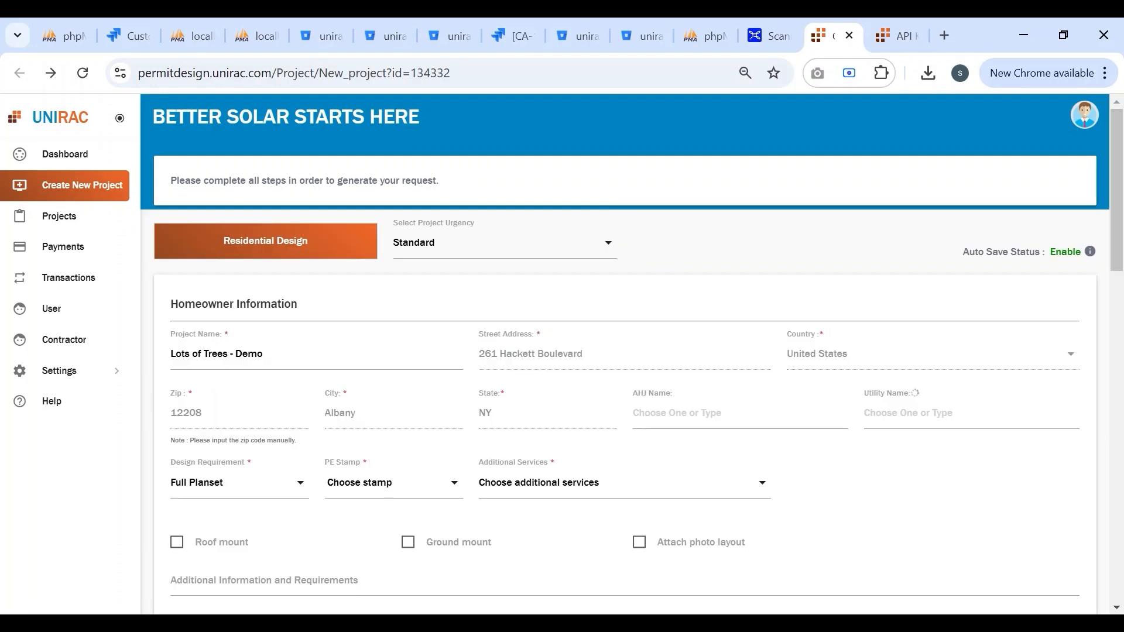
Set PE Stamp to No, Additional Services to Not Required, and mark the system as roof mount
{"action": "scroll", "coordinate": [371, 306], "scroll_direction": "down", "scroll_amount": 3}
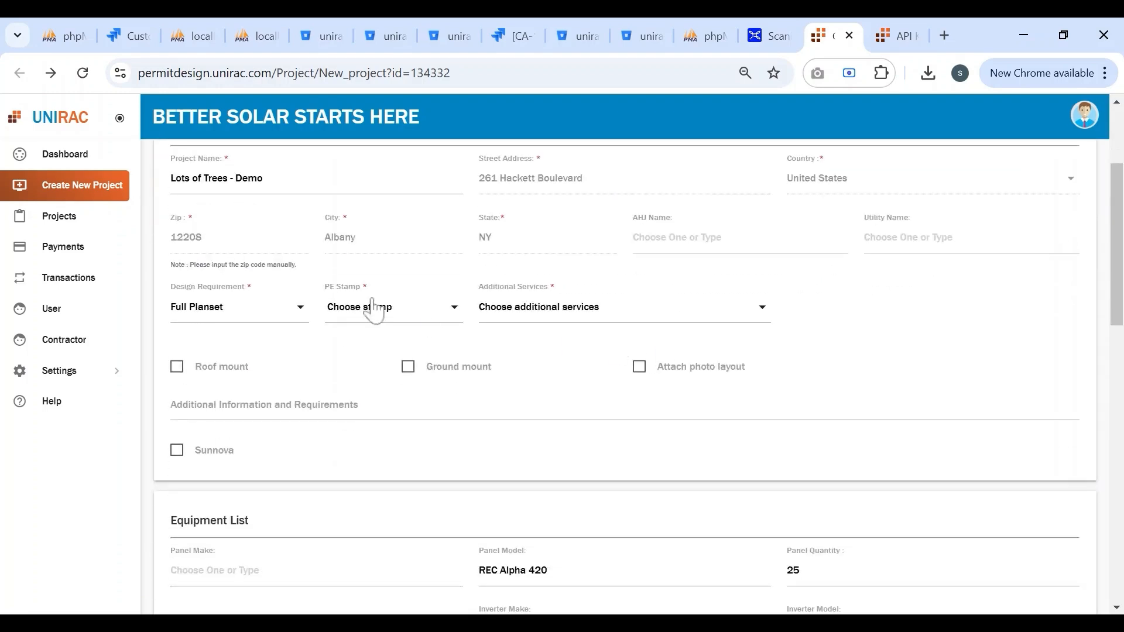
{"action": "left_click", "coordinate": [367, 305]}
{"action": "left_click", "coordinate": [407, 380]}
{"action": "left_click", "coordinate": [603, 316]}
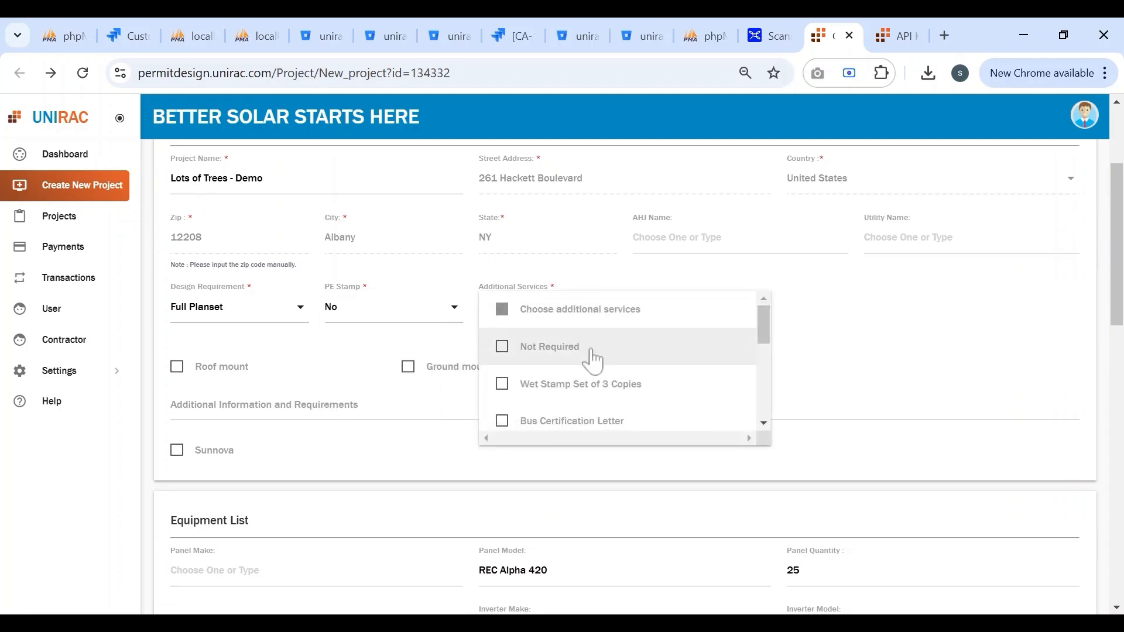
{"action": "left_click", "coordinate": [591, 351]}
{"action": "left_click", "coordinate": [247, 374]}
Choose Unirac SM STANDARD RAIL racking and submit the project for payment
{"action": "scroll", "coordinate": [333, 394], "scroll_direction": "down", "scroll_amount": 3}
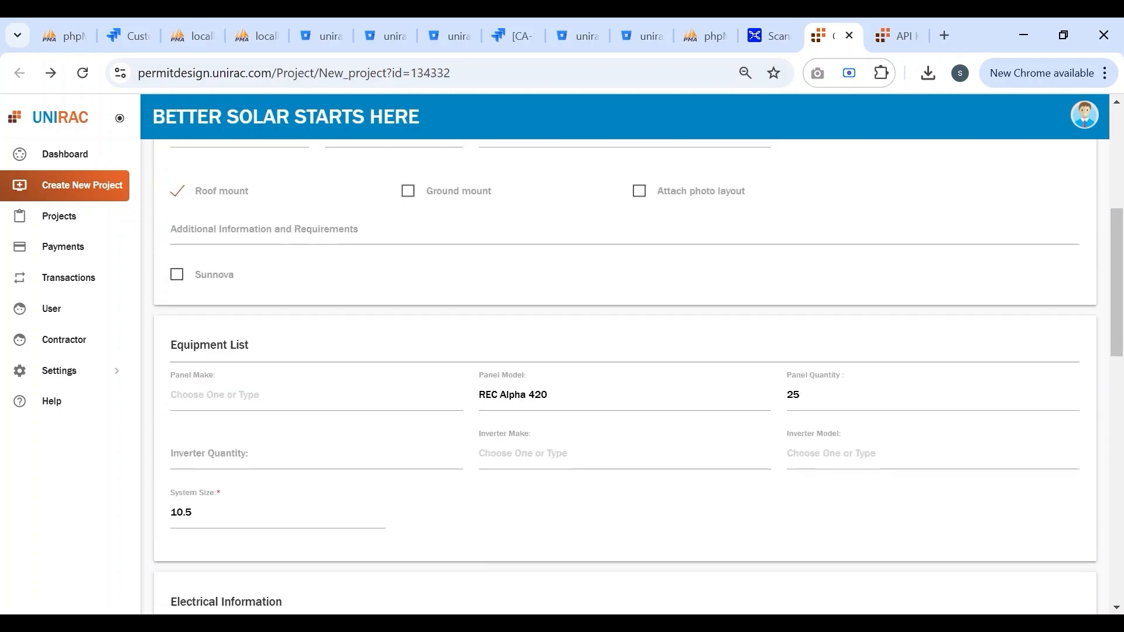
{"action": "scroll", "coordinate": [410, 378], "scroll_direction": "down", "scroll_amount": 8}
{"action": "left_click", "coordinate": [342, 332]}
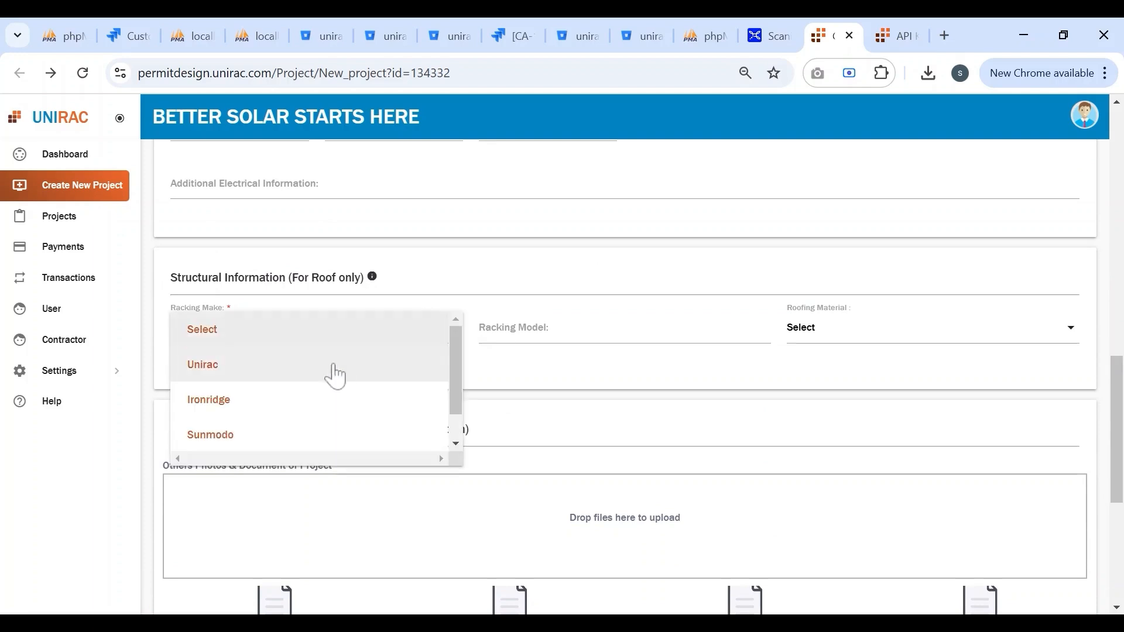
{"action": "left_click", "coordinate": [334, 366]}
{"action": "left_click", "coordinate": [577, 337]}
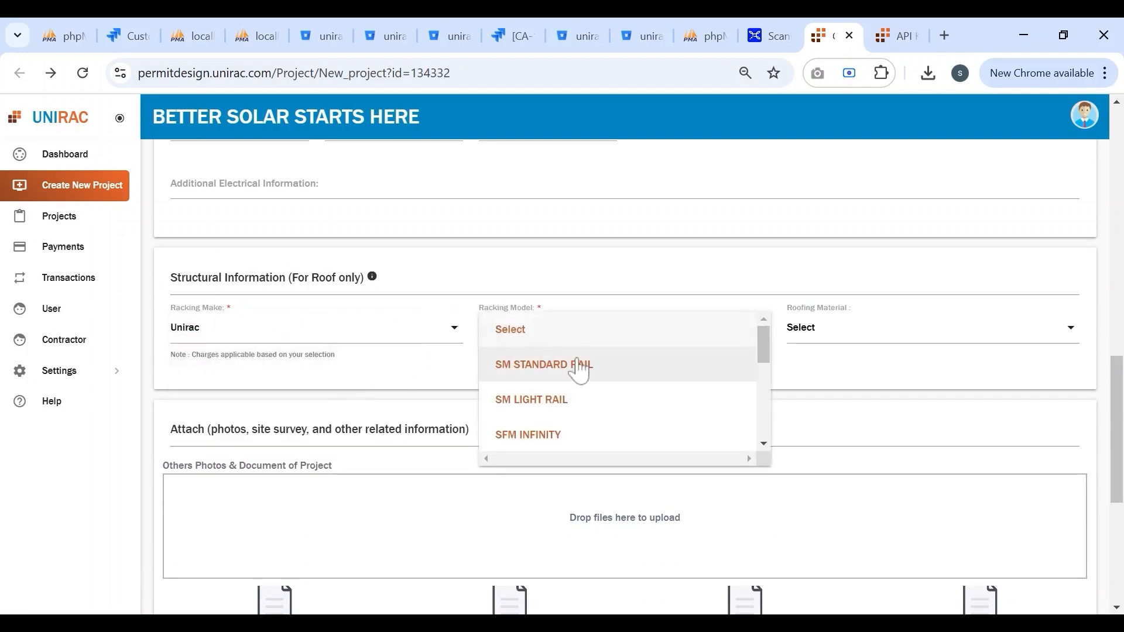
{"action": "left_click", "coordinate": [579, 364]}
{"action": "scroll", "coordinate": [585, 380], "scroll_direction": "down", "scroll_amount": 3}
{"action": "scroll", "coordinate": [585, 380], "scroll_direction": "down", "scroll_amount": 3}
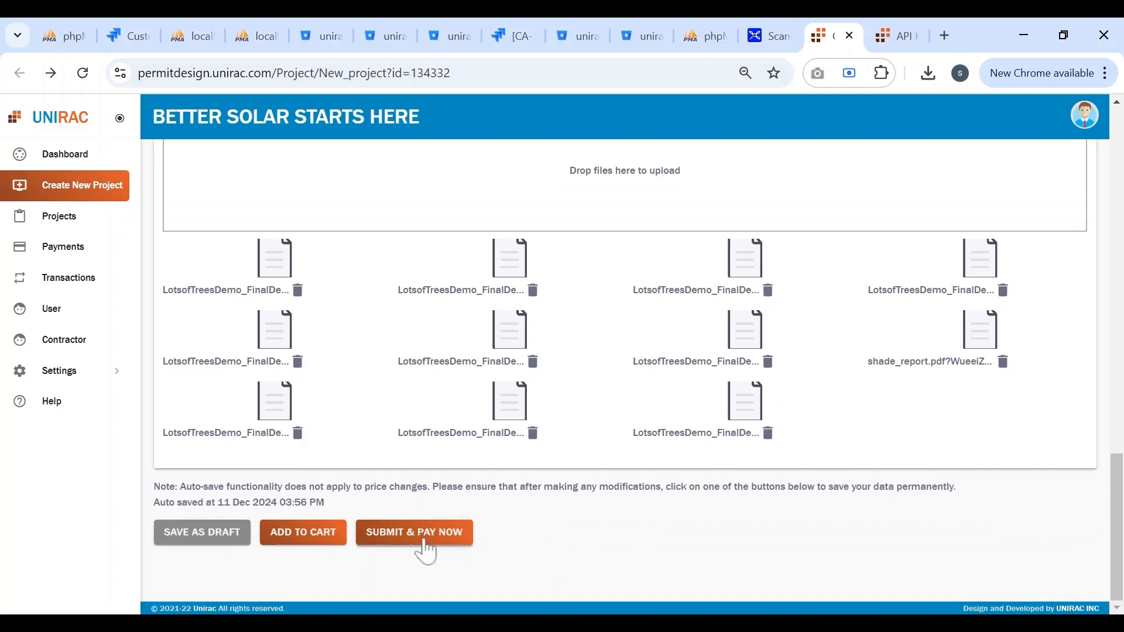
{"action": "left_click", "coordinate": [455, 534]}
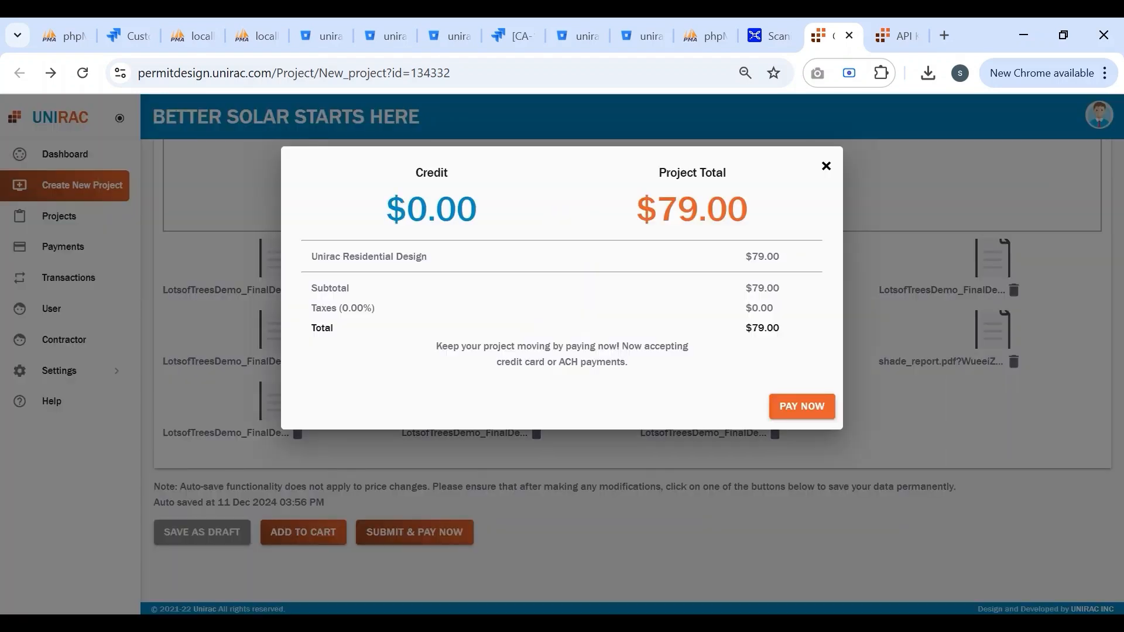